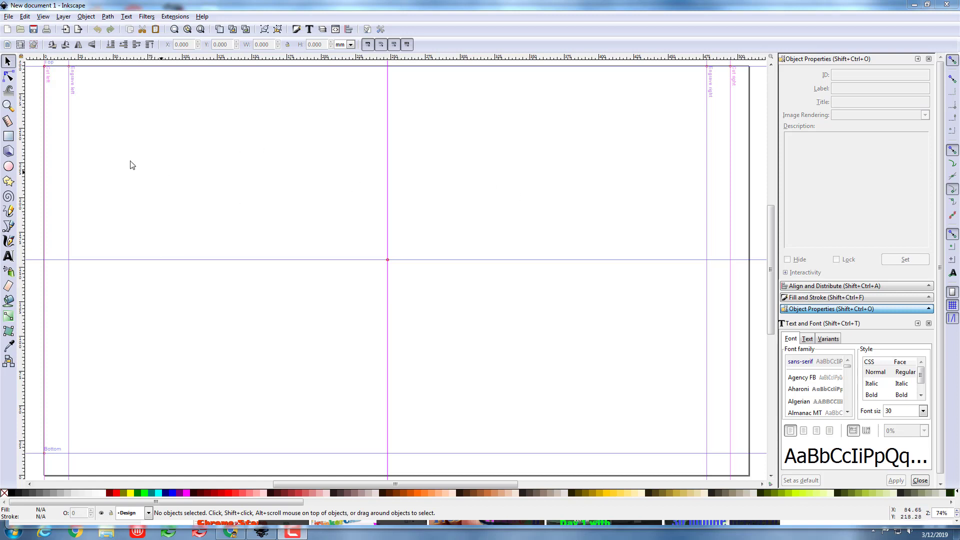
- Draw a rectangle on the left of the page sized 70 mm wide by 120 mm tall
click(9, 136)
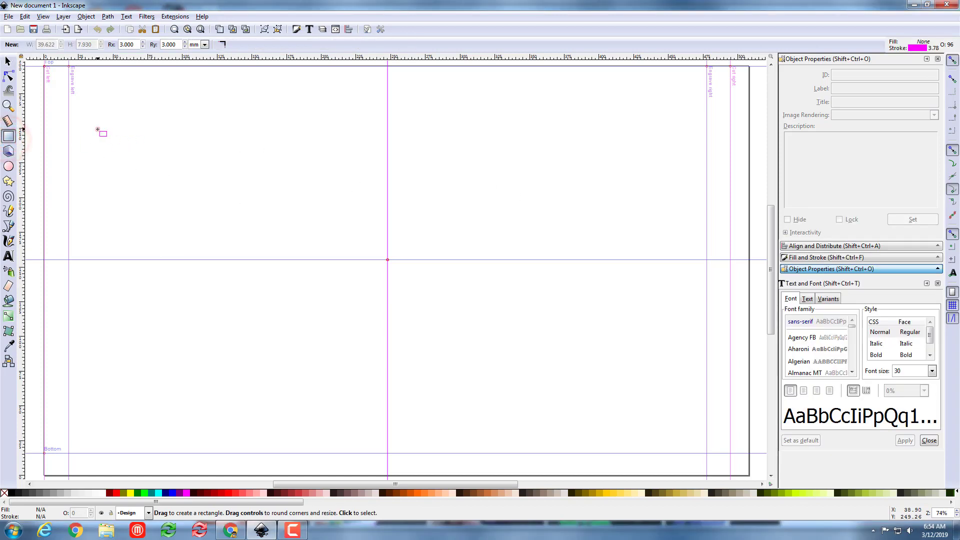
mouse_move(98, 129)
mouse_down()
mouse_move(247, 252)
mouse_move(220, 332)
mouse_up()
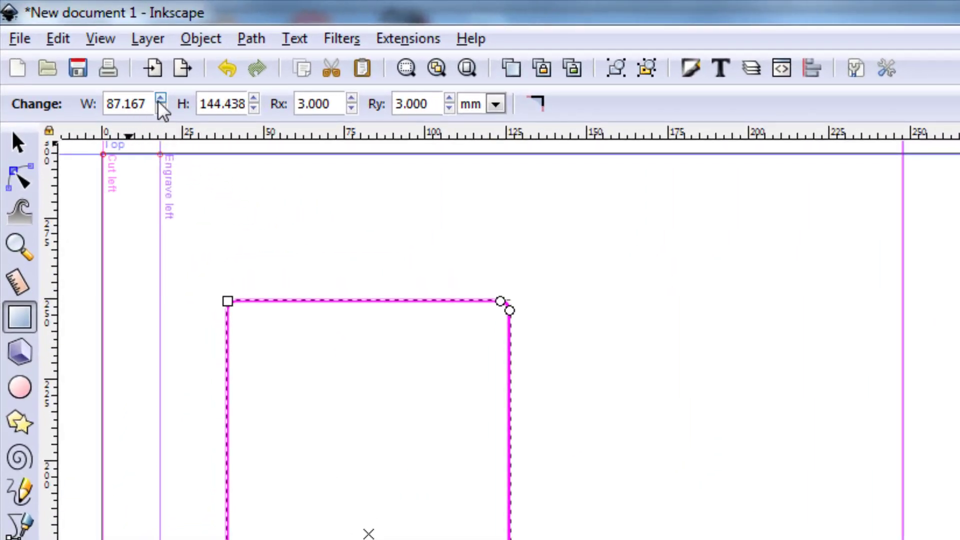
click(142, 103)
double_click(144, 104)
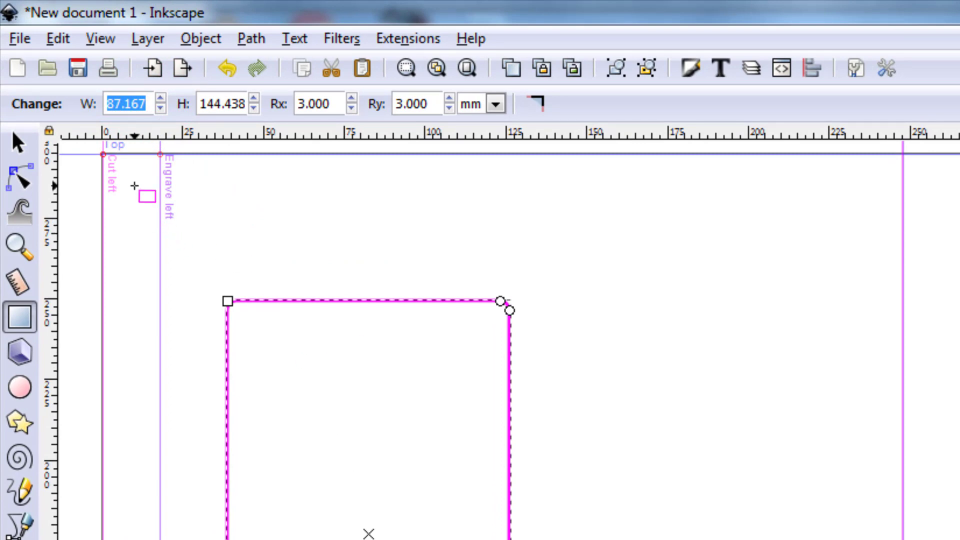
text(70)
key(Return)
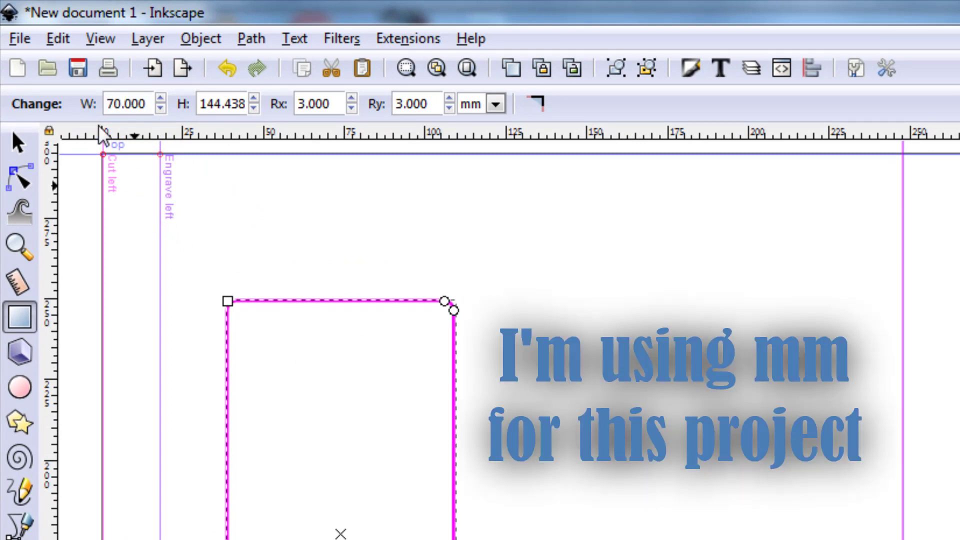
double_click(201, 106)
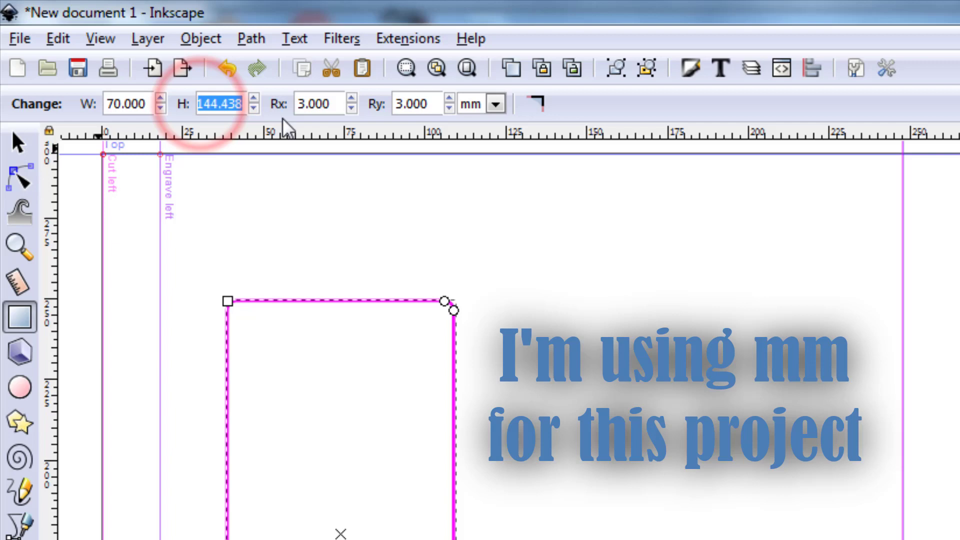
text(120)
key(Return)
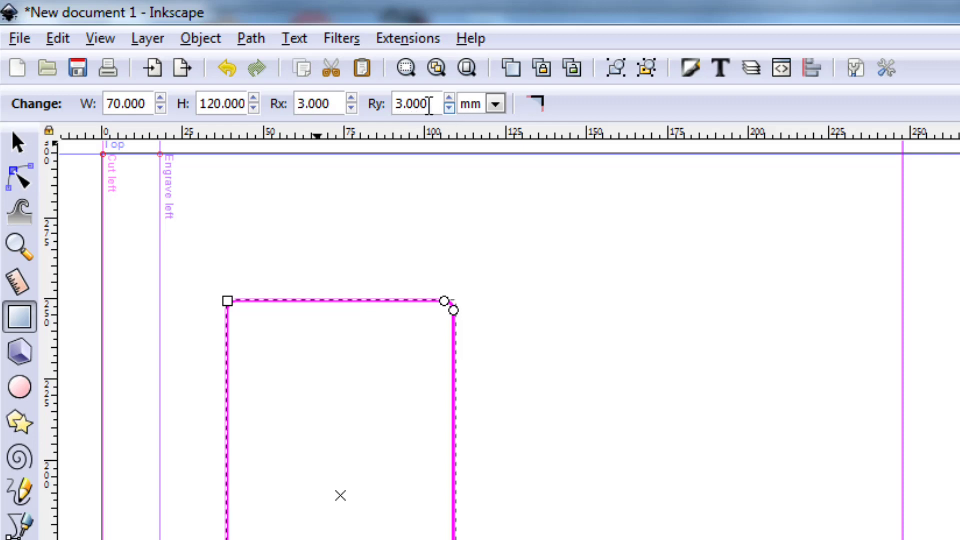
- Give the rectangle 4 mm horizontal and vertical corner radii
click(302, 108)
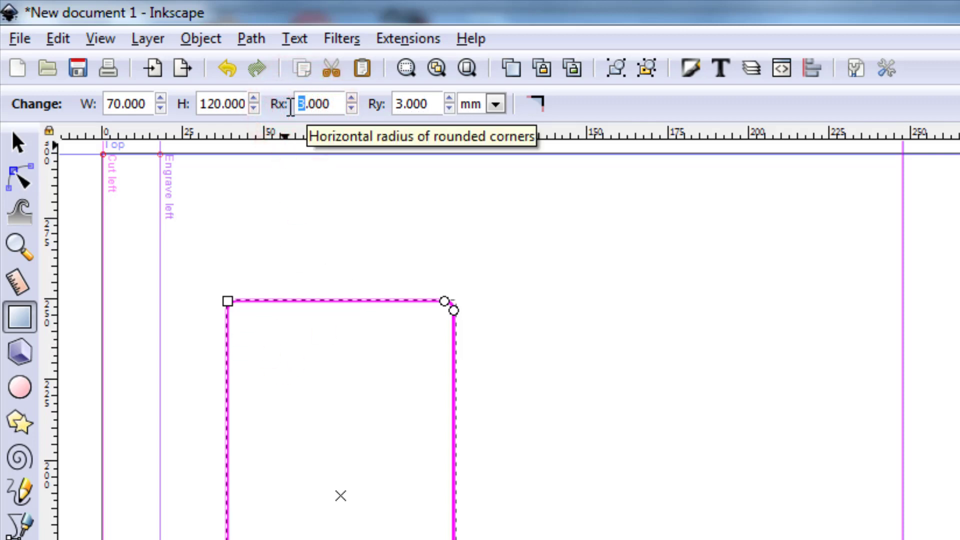
key(BackSpace)
text(4)
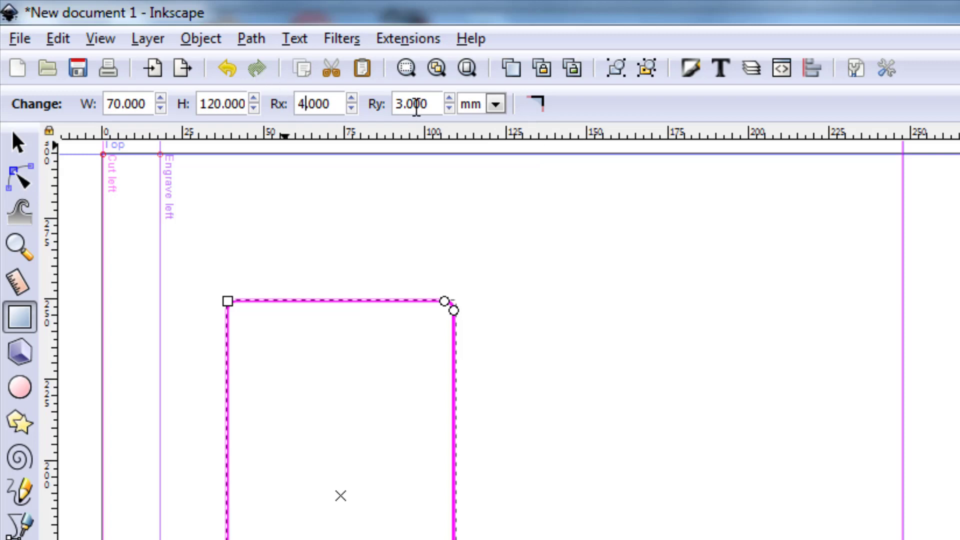
click(403, 104)
key(BackSpace)
text(4)
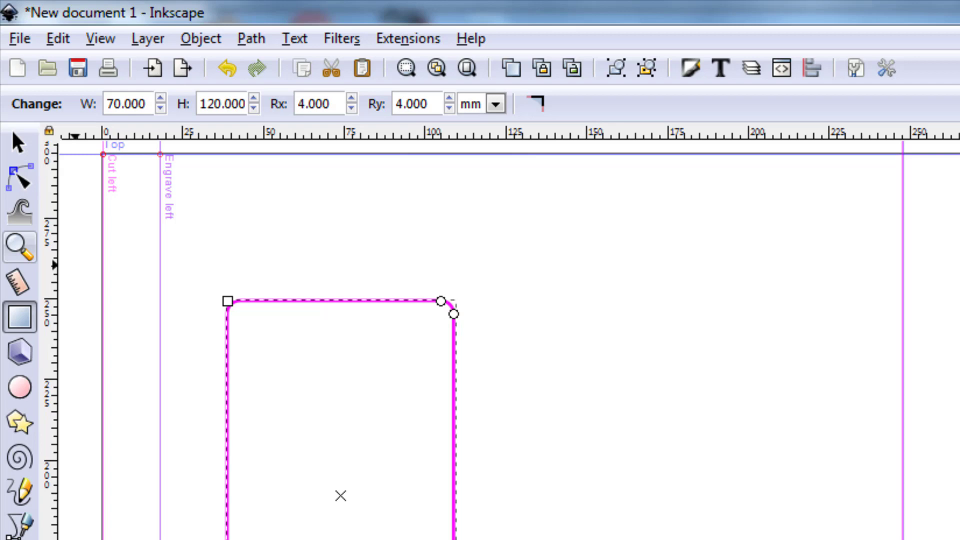
key(Escape)
key(F1)
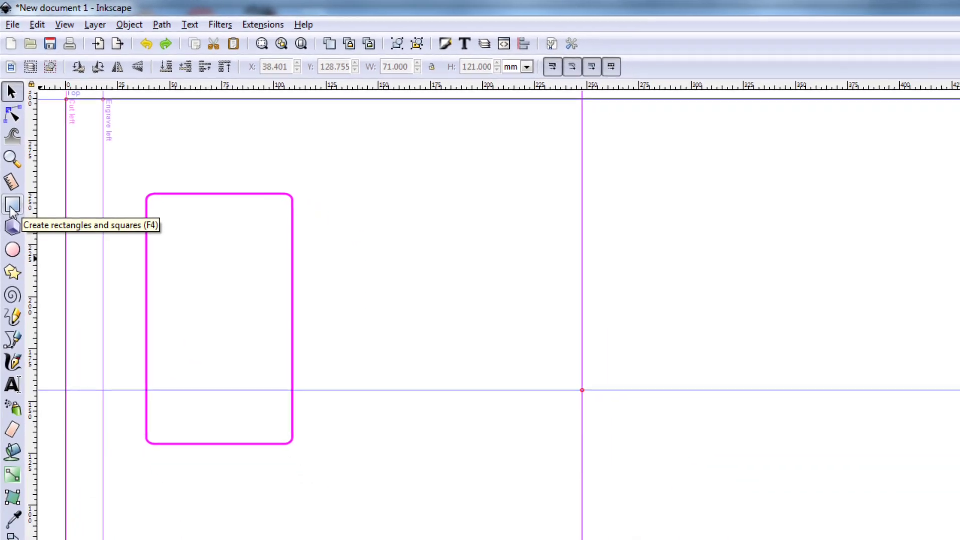
- Draw a small slot rectangle sized 35 × 5 mm
click(11, 206)
drag(119, 333, 218, 352)
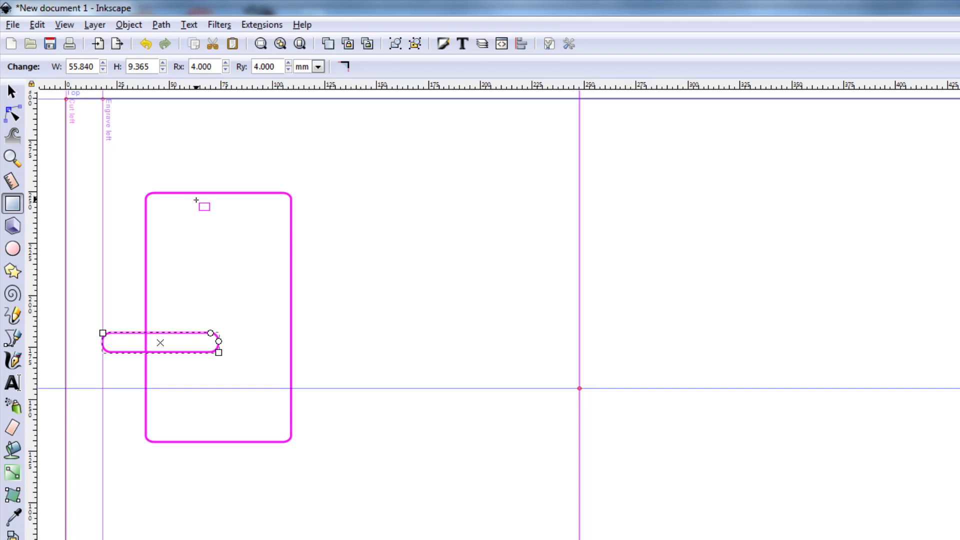
double_click(94, 66)
text(35)
key(Return)
double_click(152, 66)
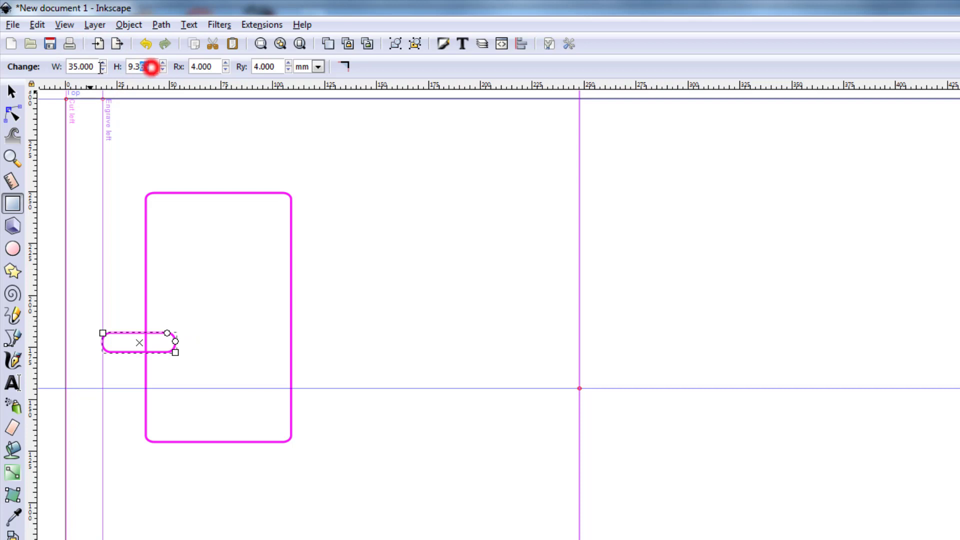
text(5)
key(Return)
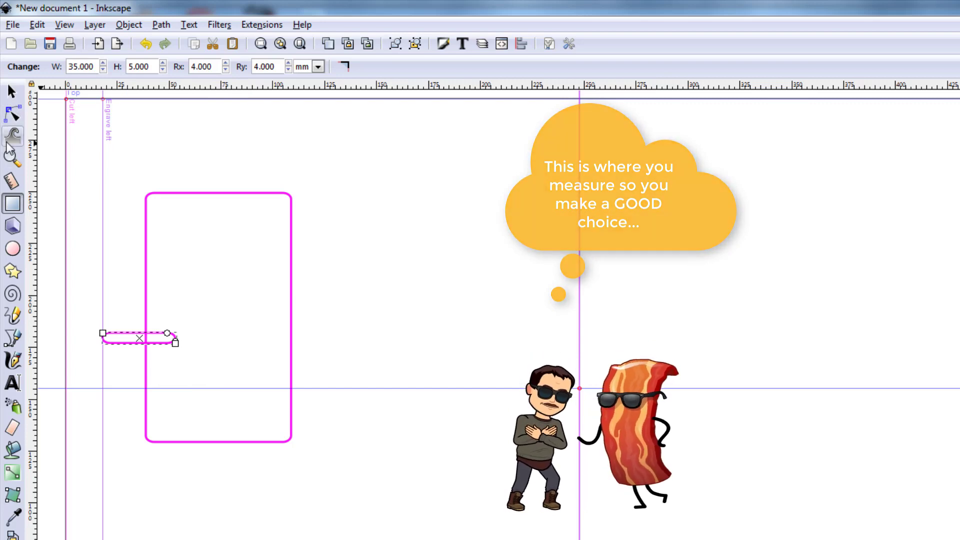
- Move the slot so it straddles the large rectangle's left edge, then select it
click(12, 158)
drag(111, 284, 280, 418)
click(12, 91)
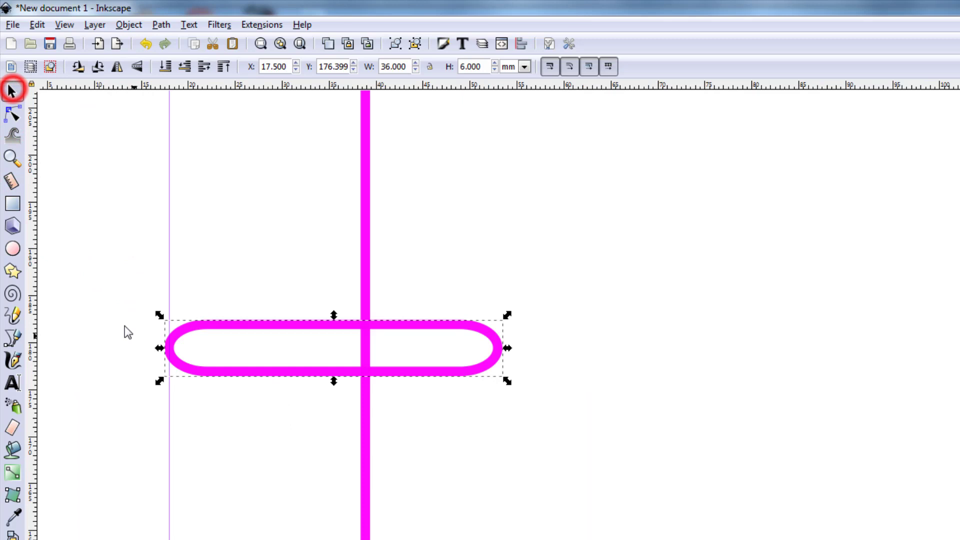
drag(211, 330, 372, 406)
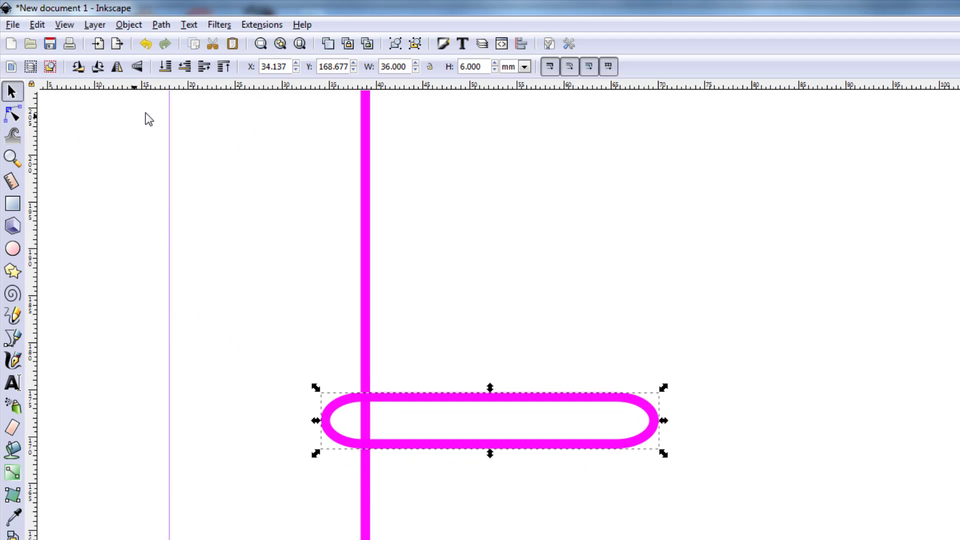
click(12, 159)
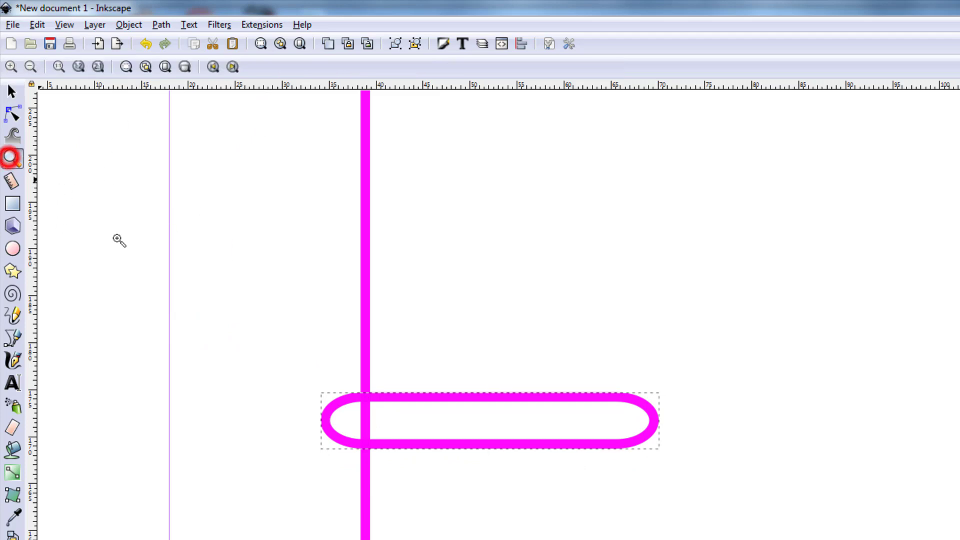
shift+click(279, 303)
shift+click(279, 302)
shift+click(279, 302)
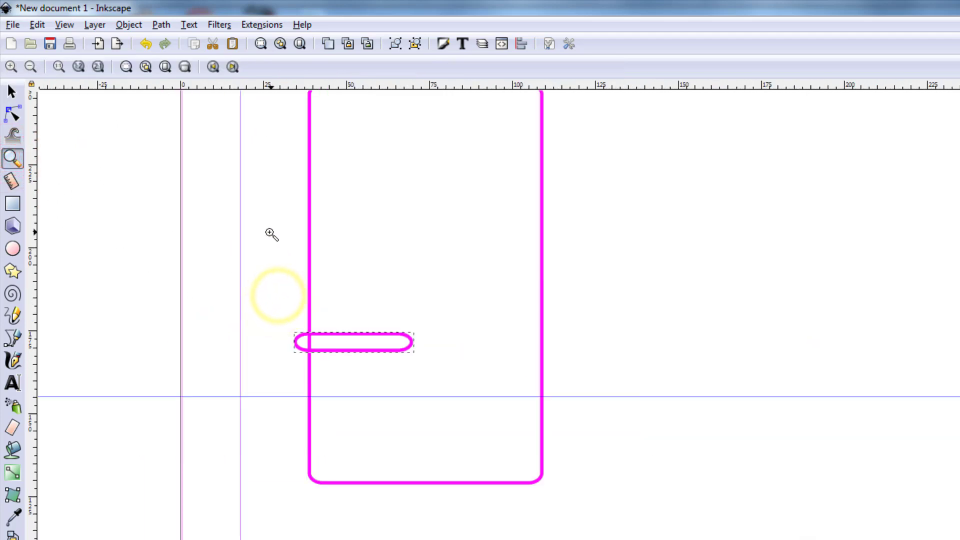
key(s)
click(368, 374)
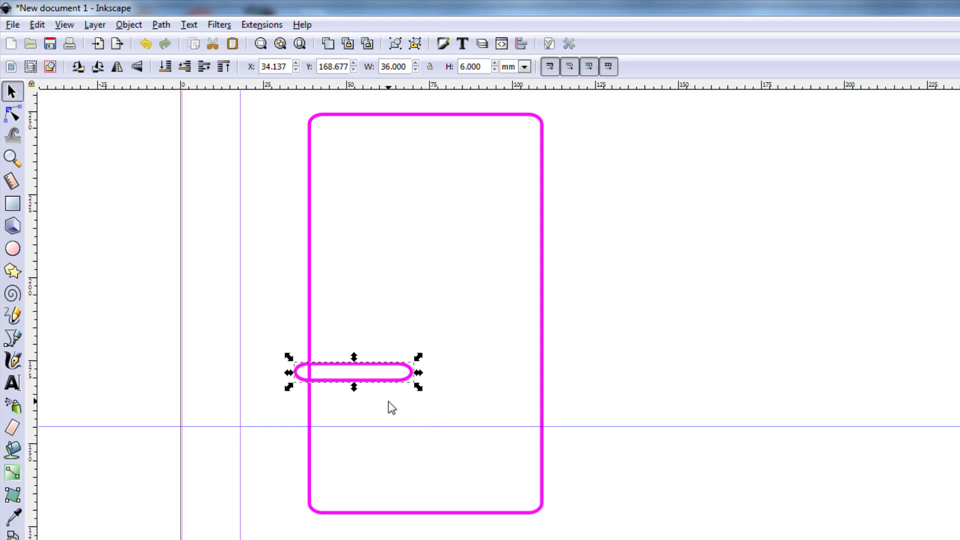
- Set a duplicate slot aside, then cut the left slot from the rectangle with Path > Difference
key(ctrl+d)
drag(345, 371, 778, 402)
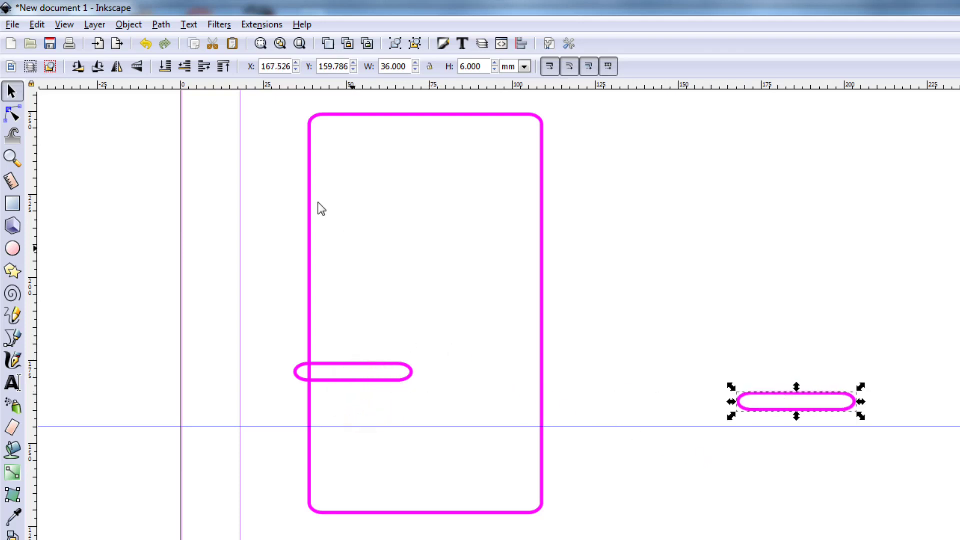
drag(271, 95, 607, 539)
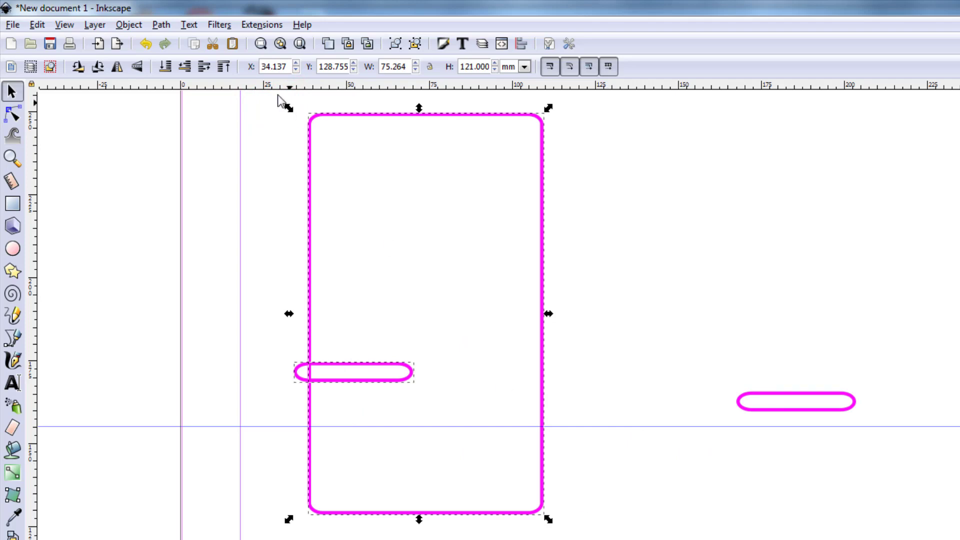
click(161, 25)
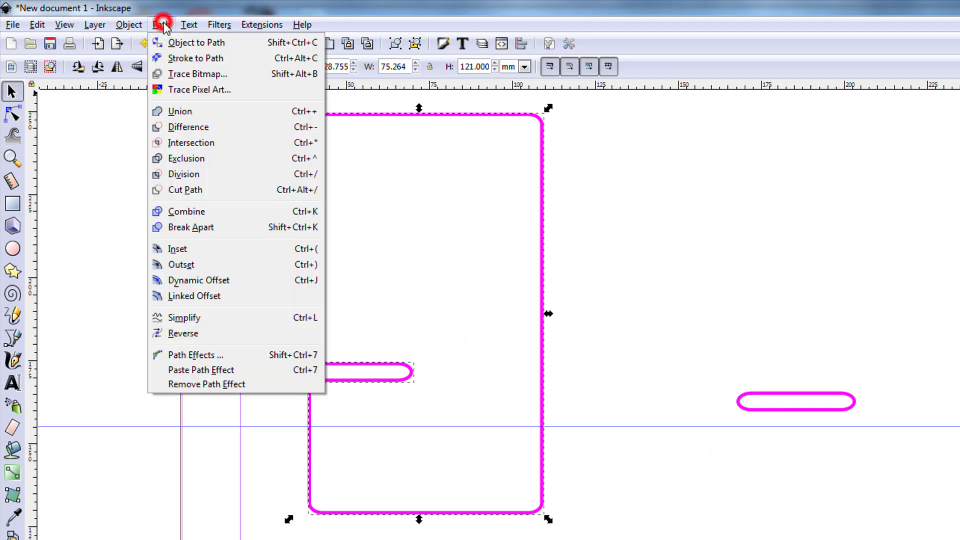
click(188, 128)
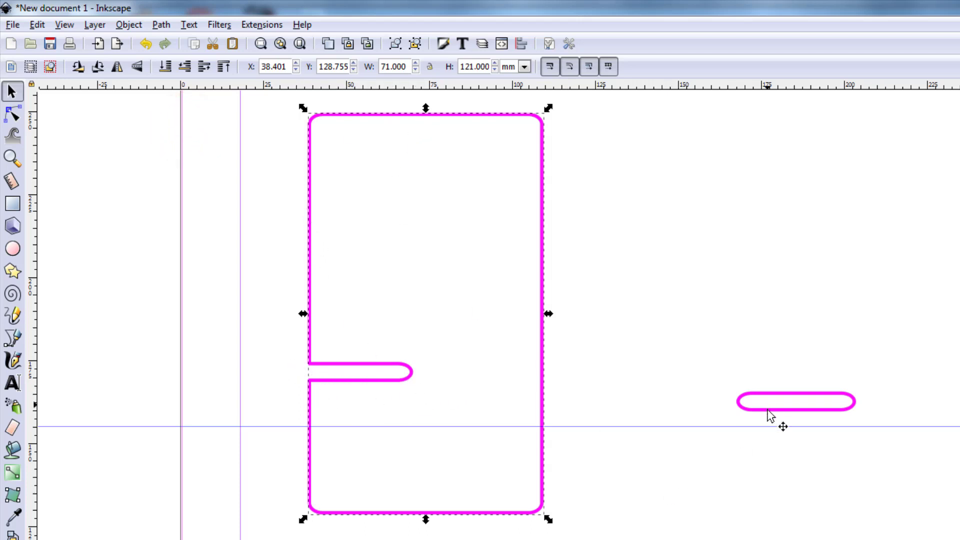
- Snap the spare slot across the outline's right edge below the first, and select both
drag(770, 409, 459, 428)
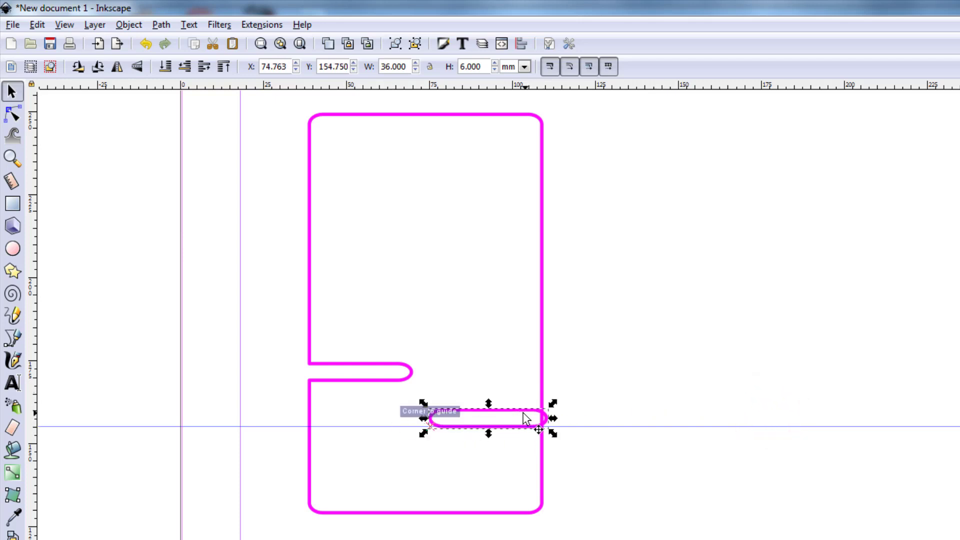
drag(527, 418, 525, 392)
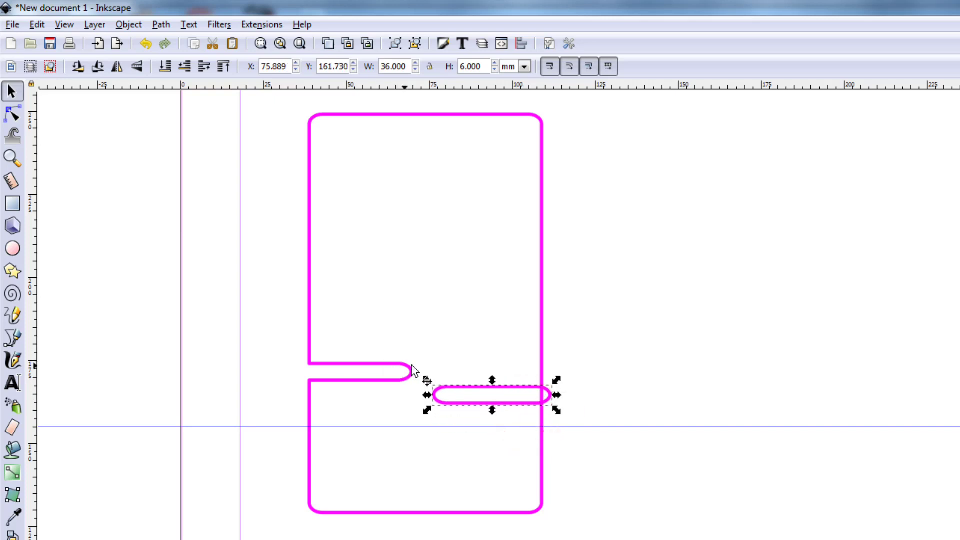
click(611, 371)
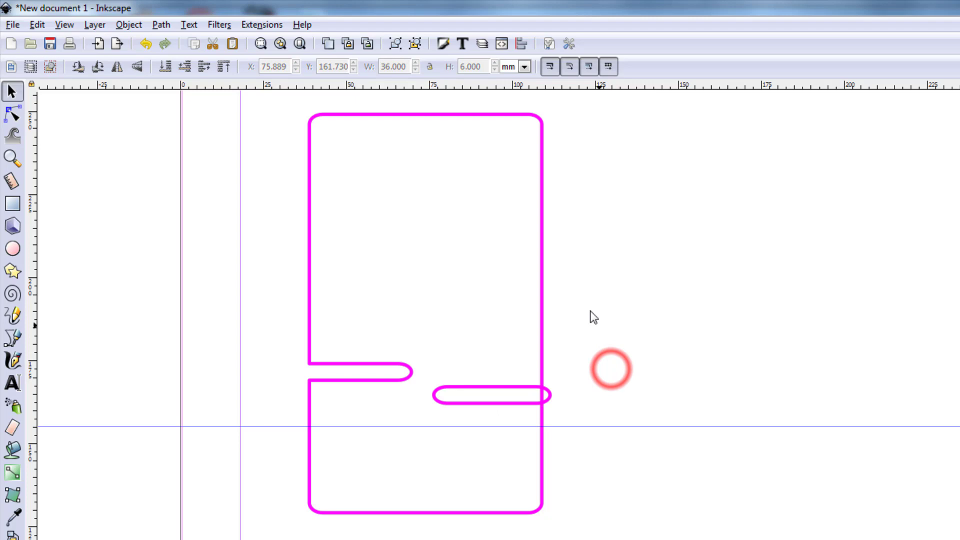
drag(275, 99, 639, 538)
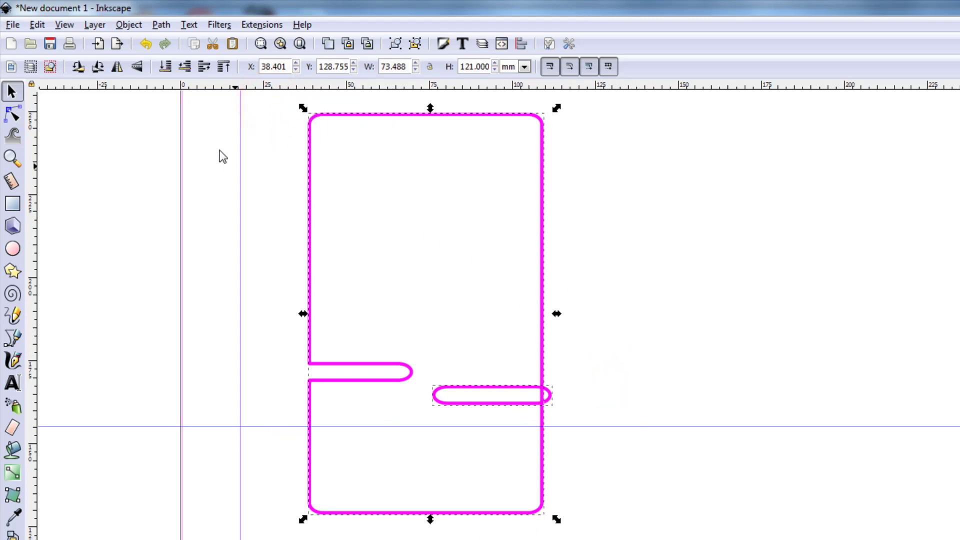
- Subtract the lower slot from the outline's right edge with Path > Difference, then deselect
click(161, 25)
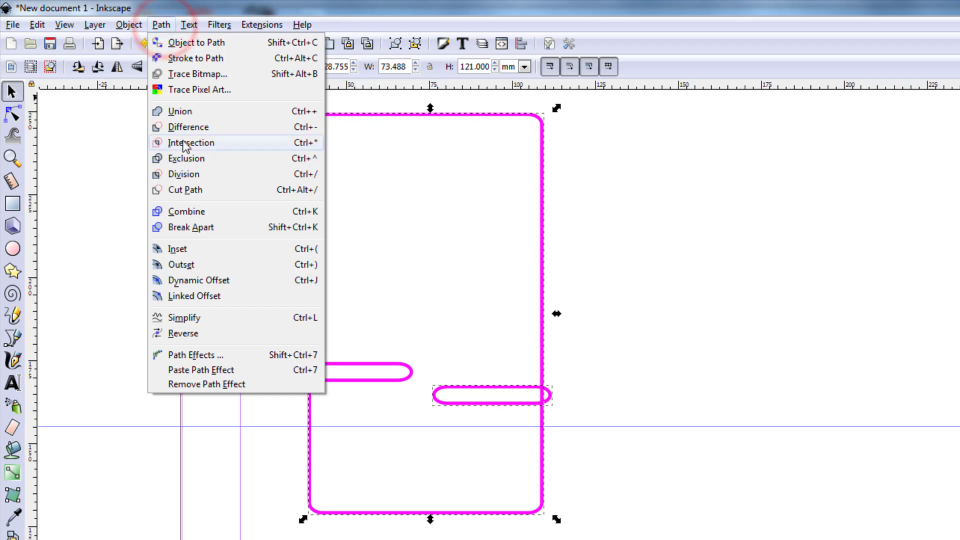
click(194, 130)
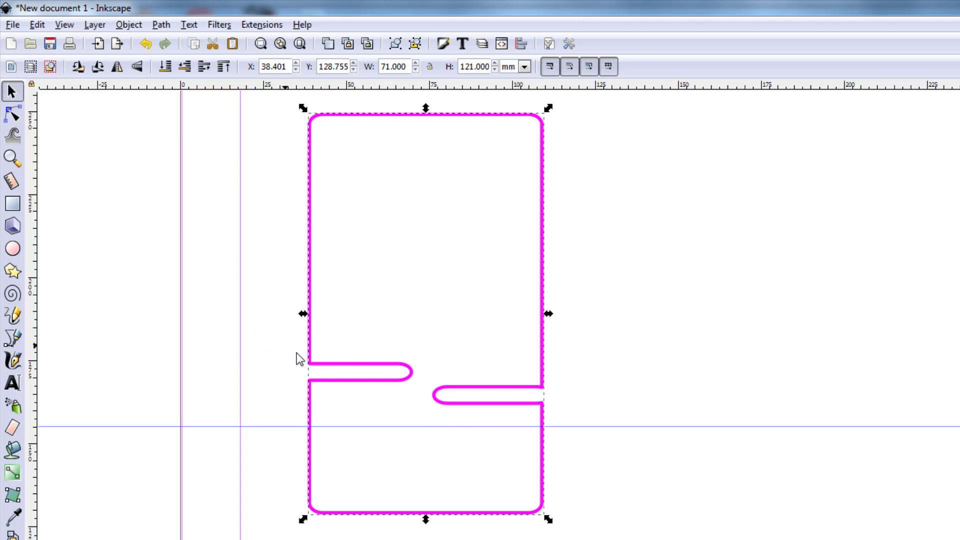
click(224, 297)
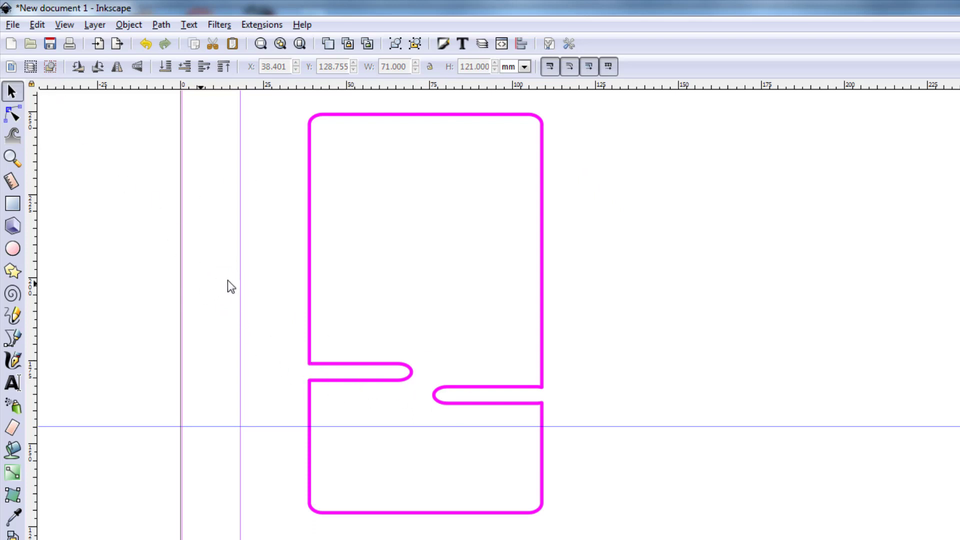
- Undo the slot cuts and nudge the left slot oval slightly higher
click(263, 287)
key(ctrl+z)
key(ctrl+z)
key(ctrl+z)
key(ctrl+z)
key(ctrl+z)
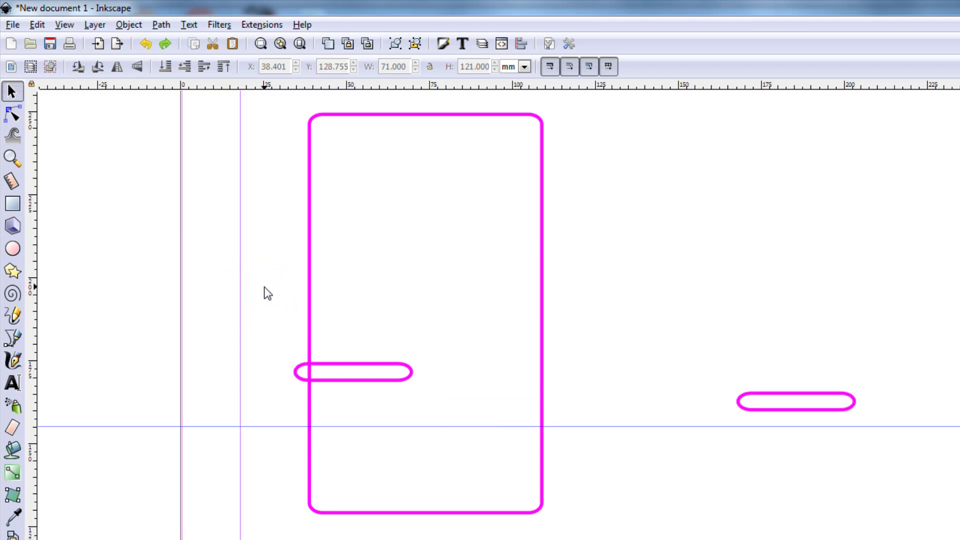
drag(272, 343, 450, 400)
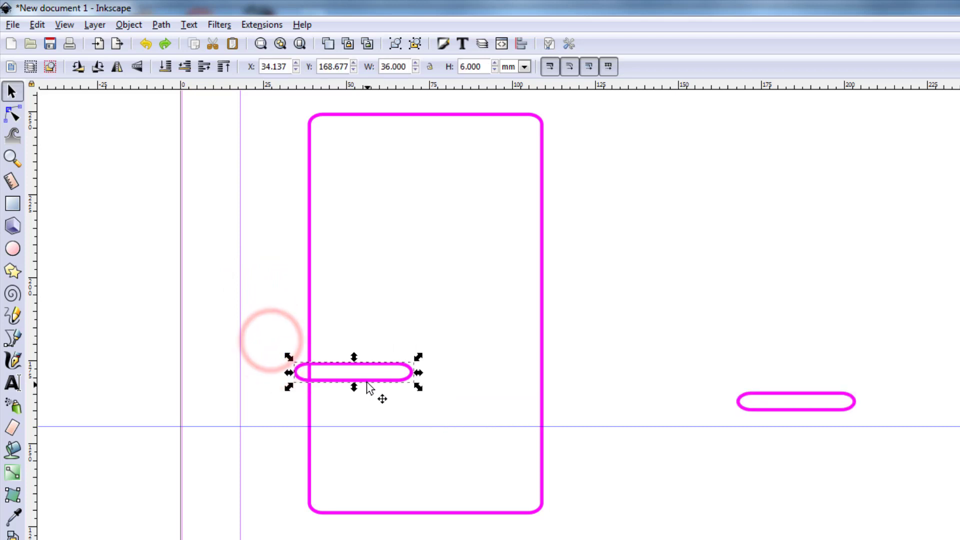
drag(369, 382, 372, 369)
- Place the right slot across the outline's lower right edge and select everything
drag(670, 366, 873, 434)
drag(785, 414, 495, 433)
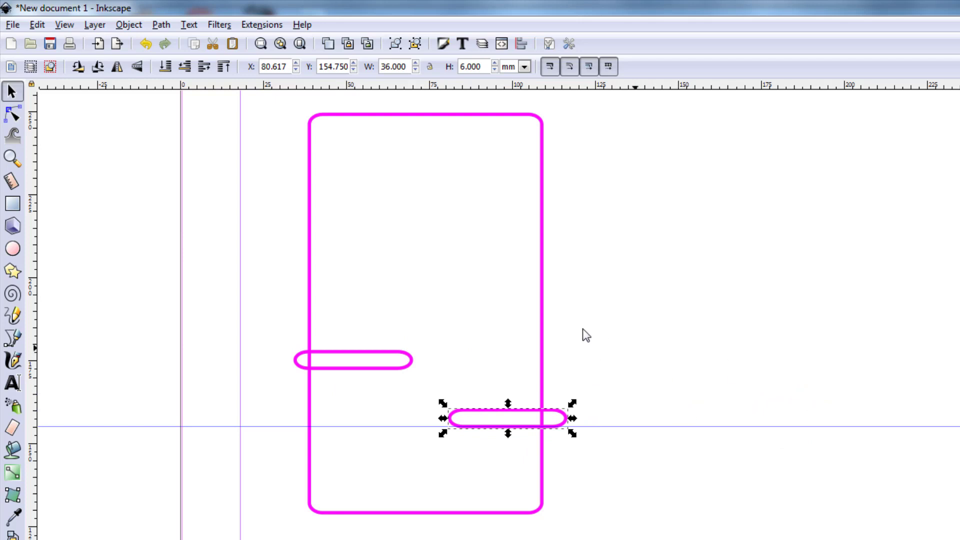
click(805, 382)
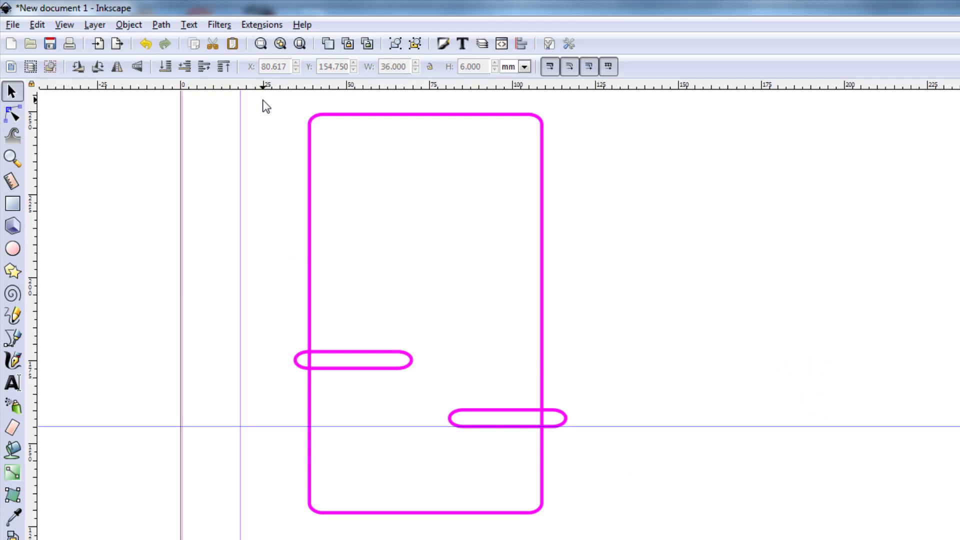
drag(264, 101, 594, 539)
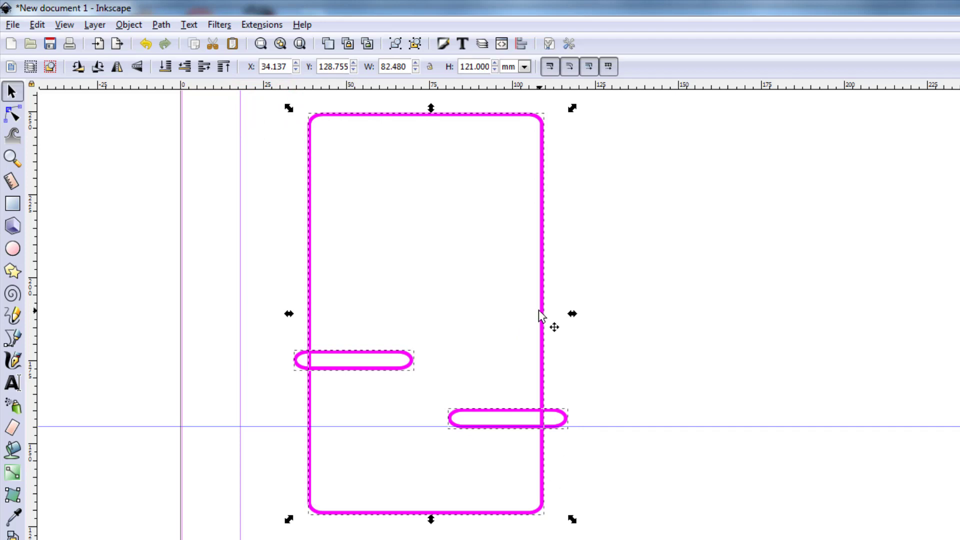
- Duplicate the piece with both slots to the right and delete the copy's lower slot
key(ctrl+d)
drag(541, 316, 841, 333)
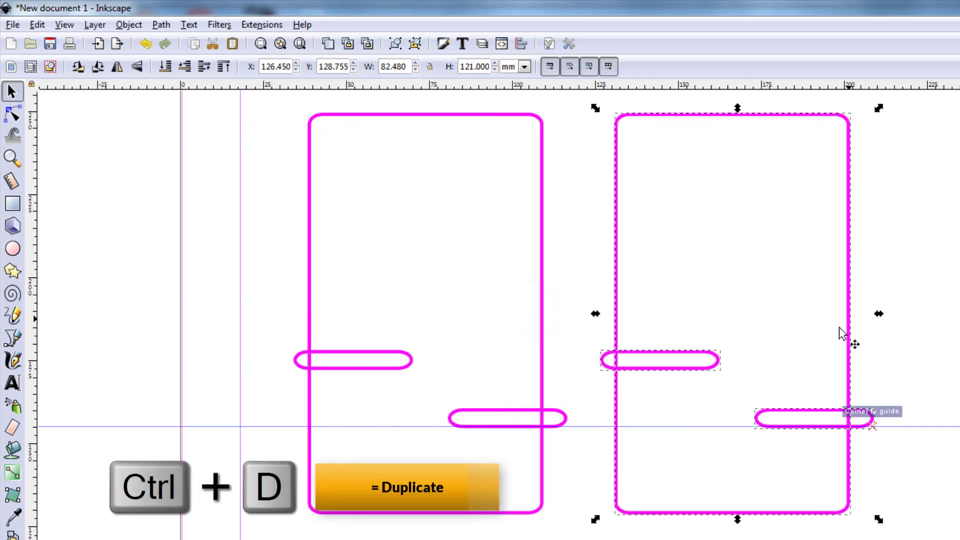
drag(890, 436, 959, 503)
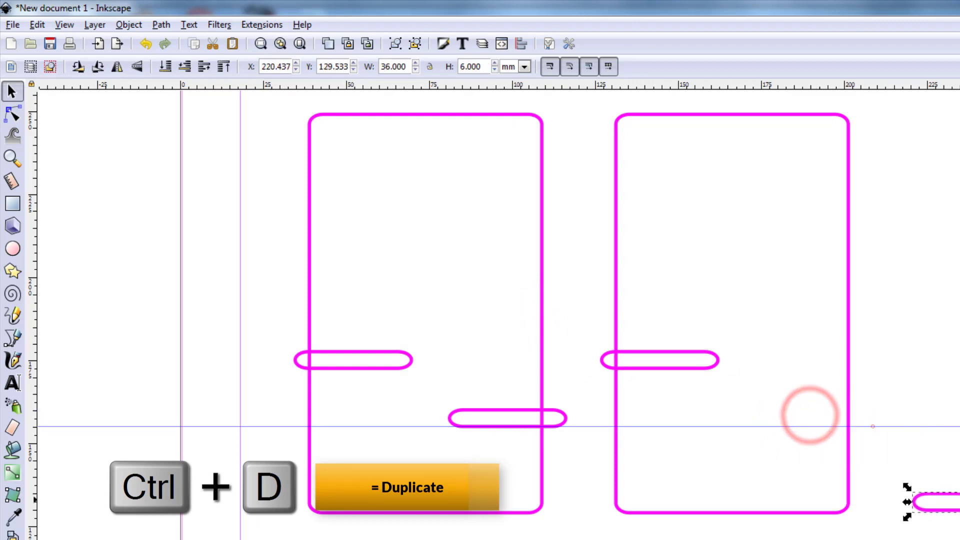
key(Delete)
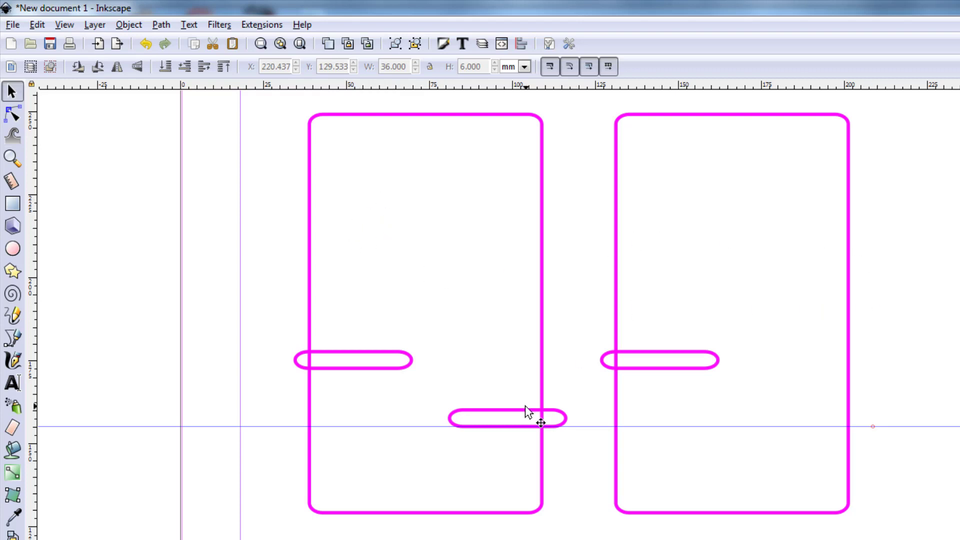
- Stretch the copy's remaining slot to about 44 mm wide and select the copied piece
click(663, 368)
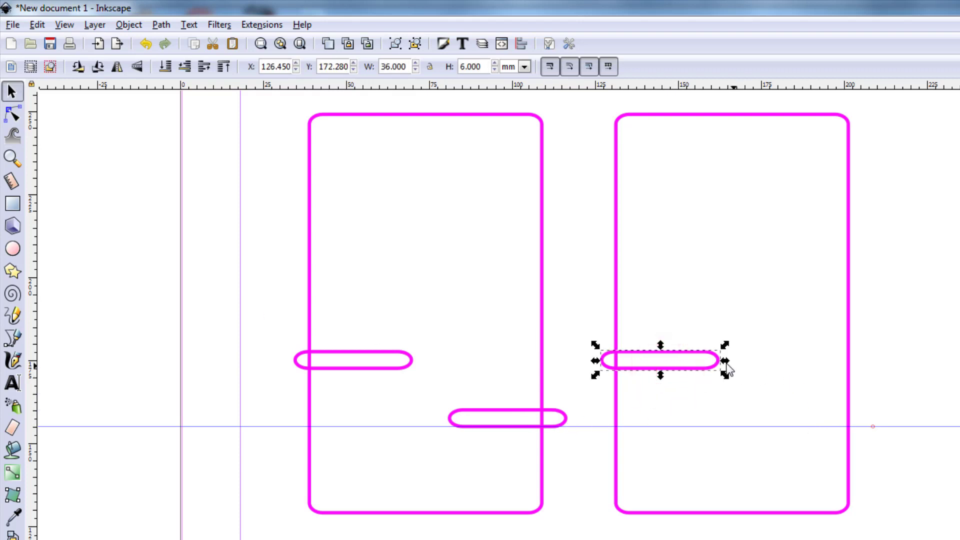
drag(725, 362, 747, 365)
click(588, 322)
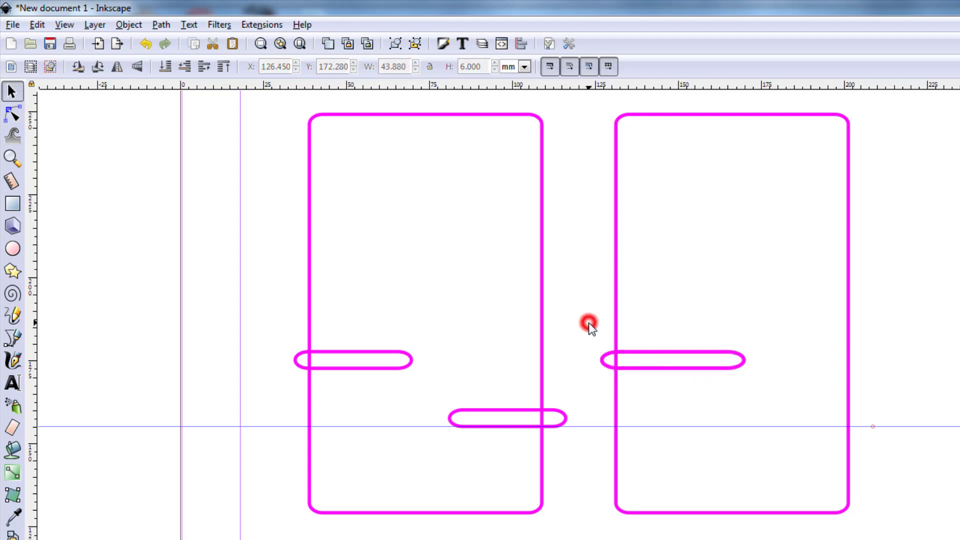
drag(587, 90, 904, 539)
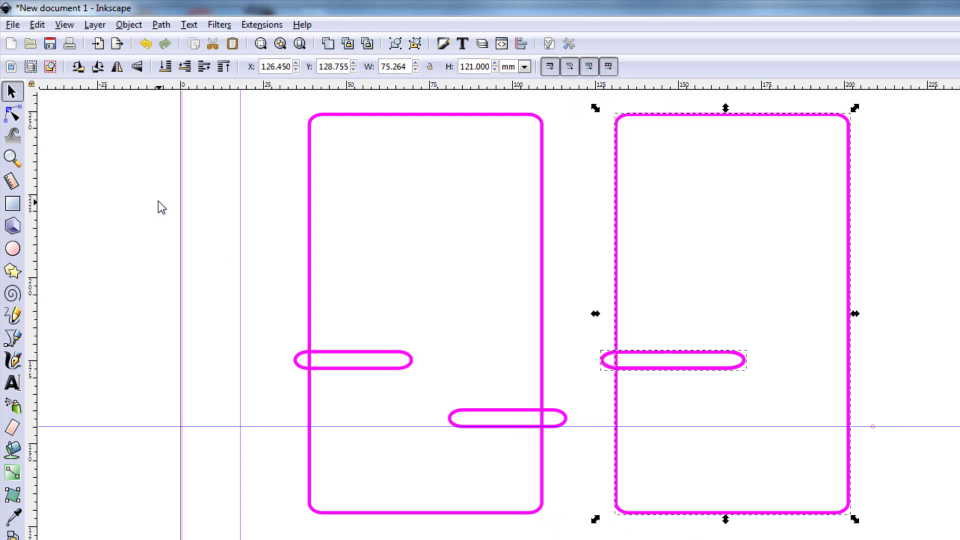
- Subtract the lengthened slot from the copied piece's left edge with Path > Difference
click(159, 25)
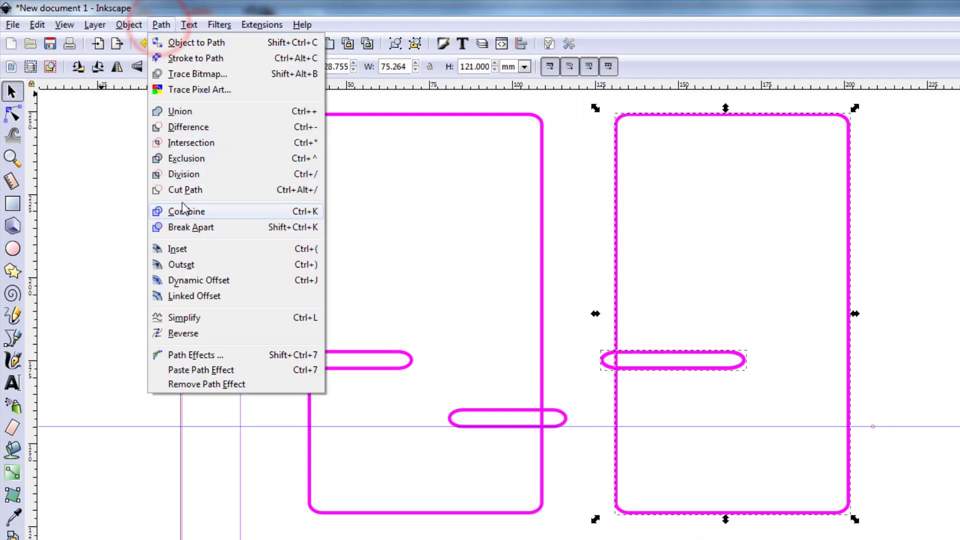
click(190, 129)
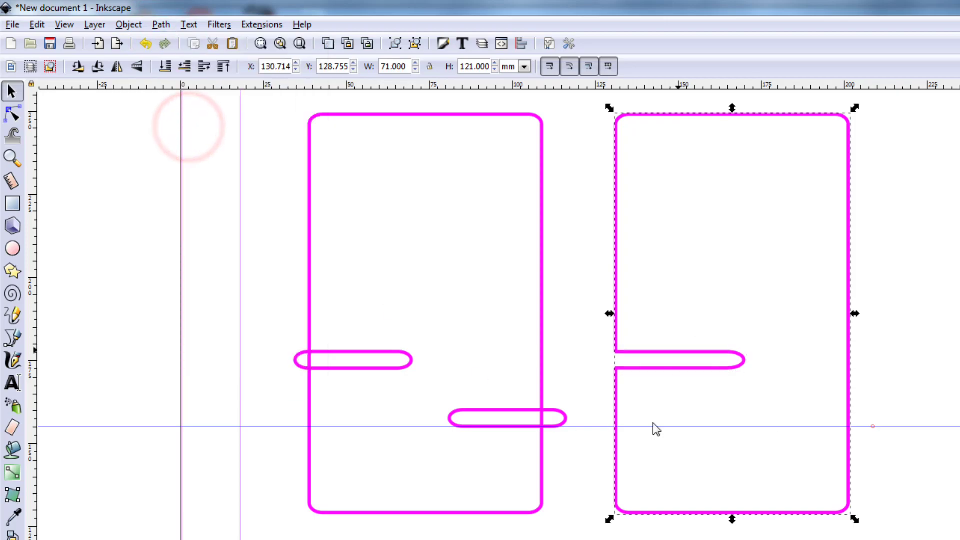